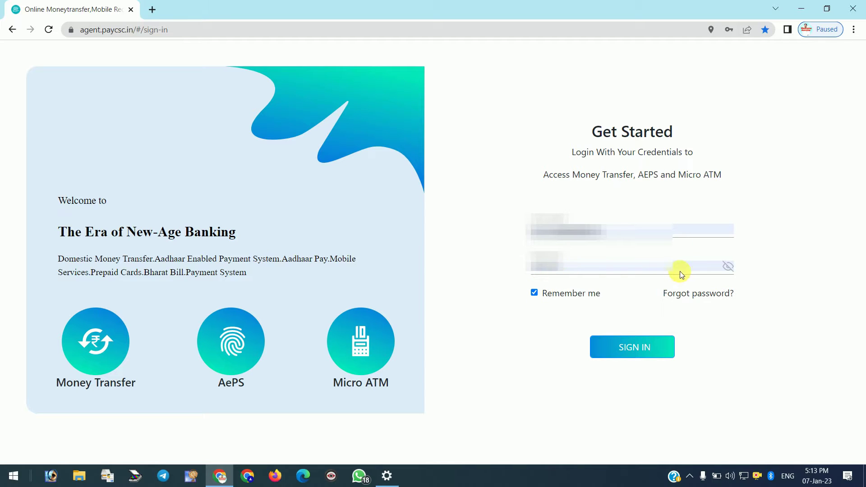
Step: Sign in to the agent portal with the filled-in credentials and dismiss the three announcement pop-ups
left_click(612, 347)
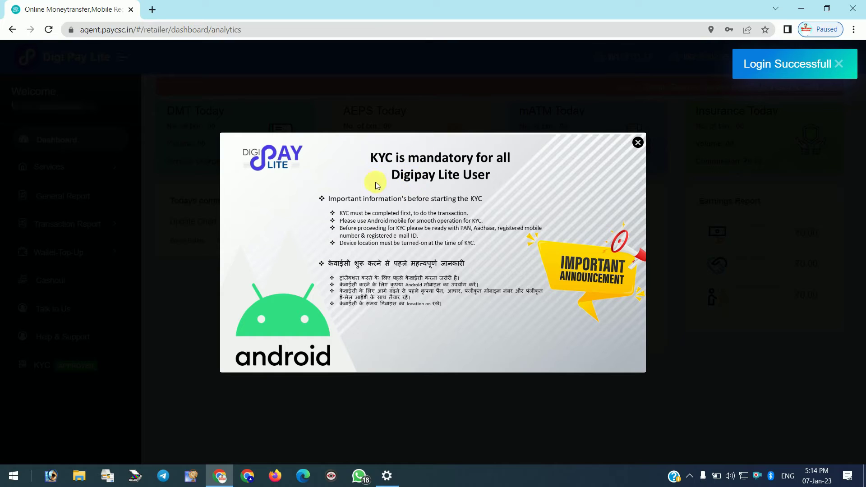
left_click(638, 143)
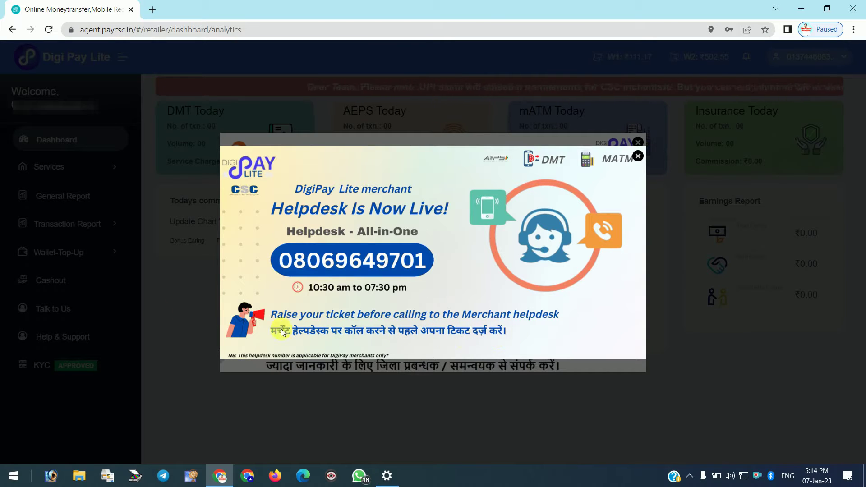
left_click(640, 156)
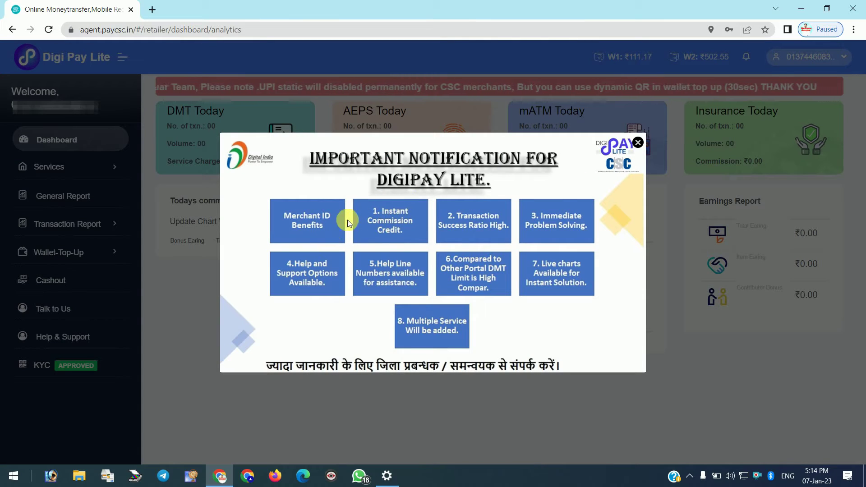
left_click(638, 143)
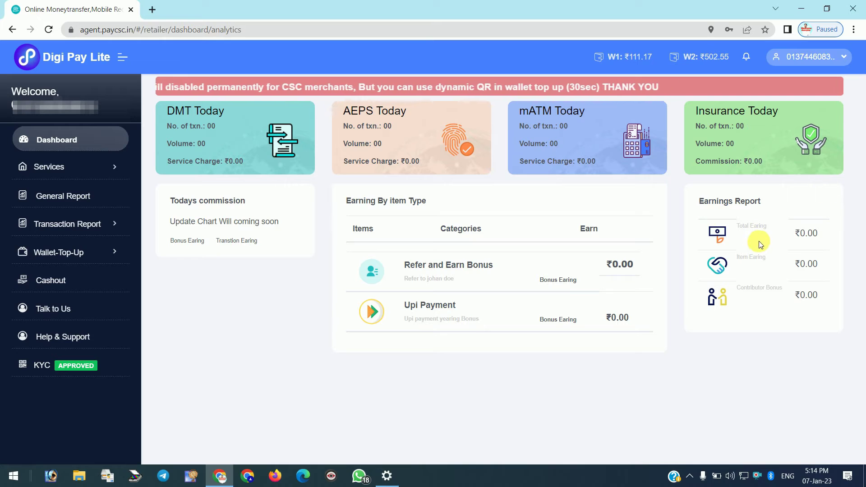
left_click(712, 56)
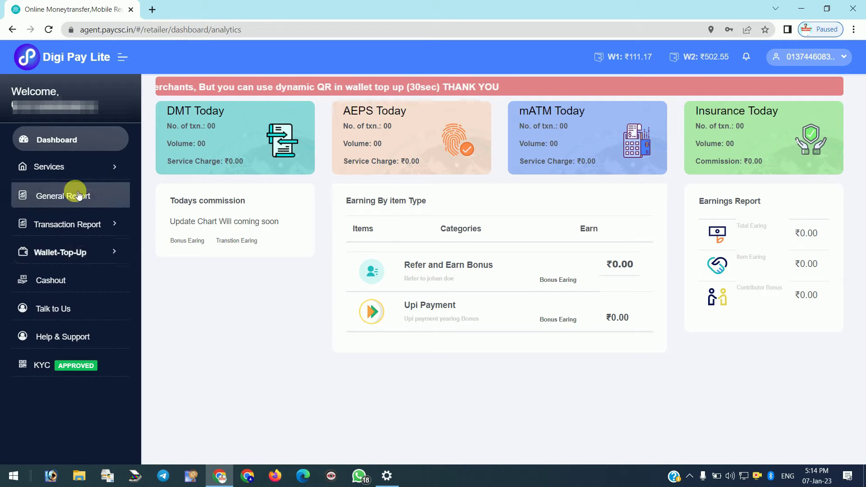
left_click(714, 56)
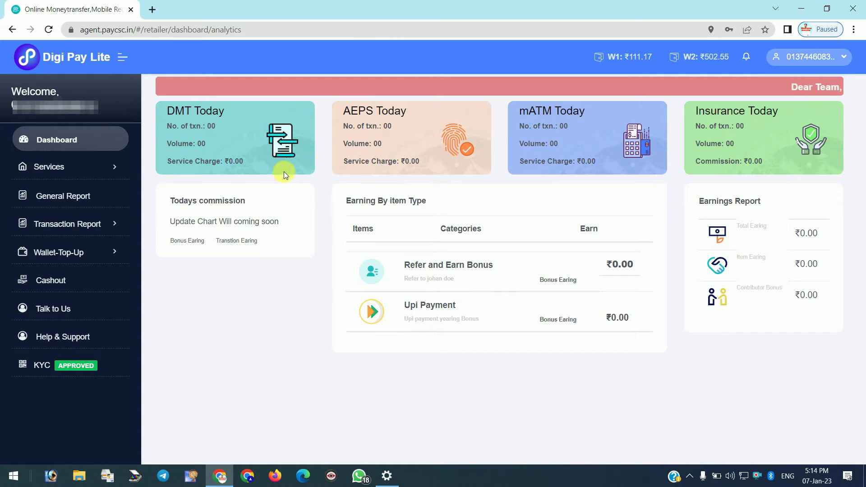
Step: Open the Unified AEPS service and go to the mobile number field of the cash withdrawal form
left_click(113, 171)
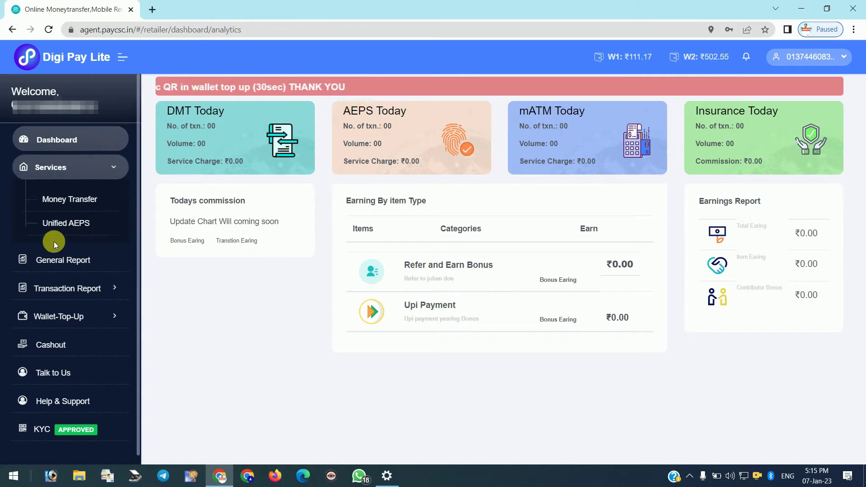
left_click(71, 223)
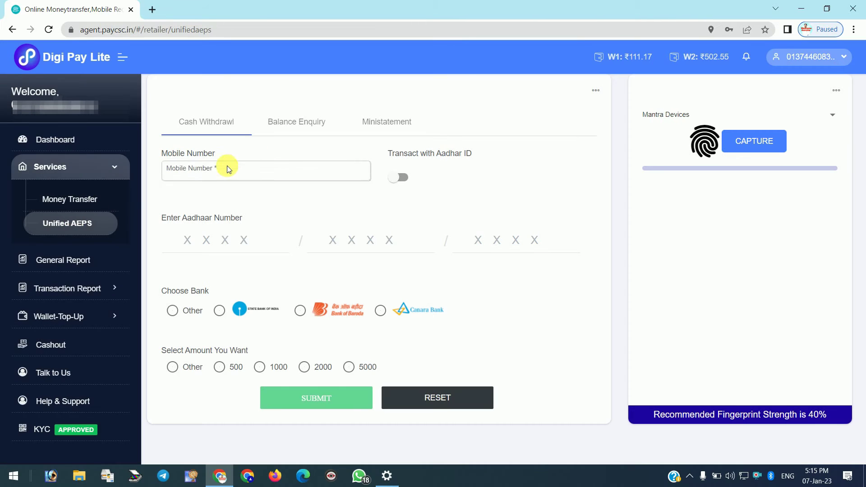
left_click(226, 168)
Step: Look through the Balance Enquiry and Ministatement forms and return to the Cash Withdrawl form
left_click(204, 120)
left_click(291, 120)
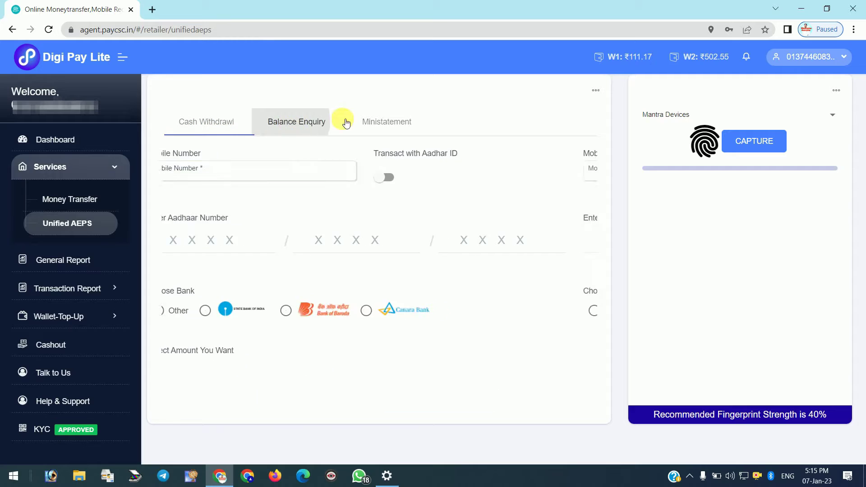
left_click(396, 121)
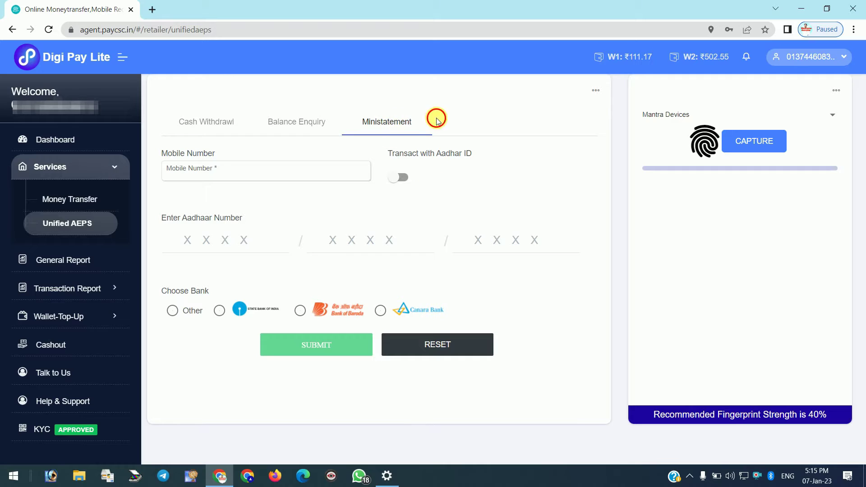
left_click_drag(437, 120, 361, 129)
left_click(452, 183)
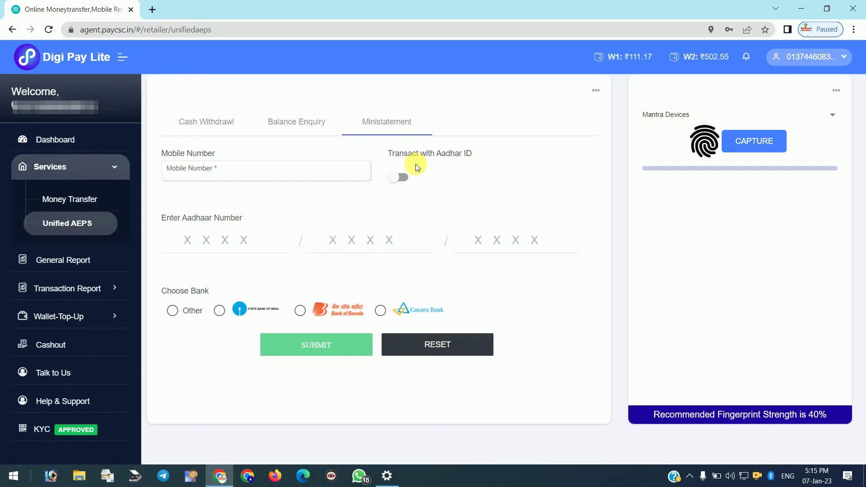
left_click_drag(433, 127, 350, 127)
left_click(486, 193)
left_click(319, 125)
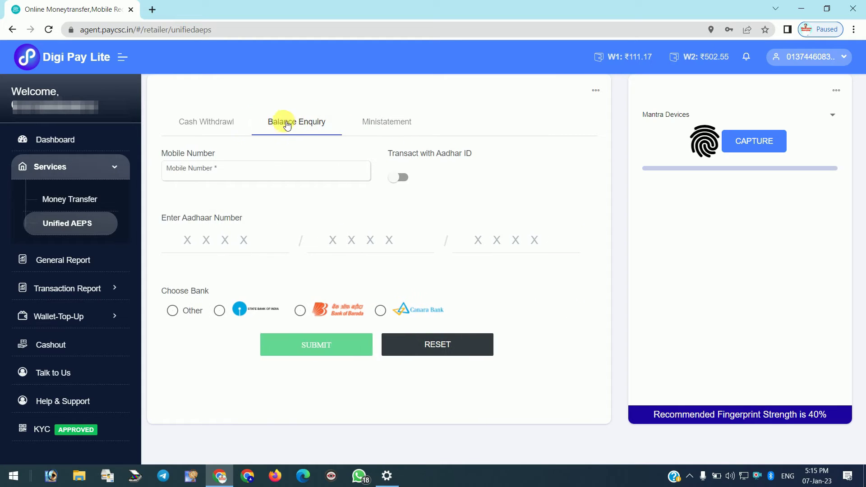
left_click(218, 123)
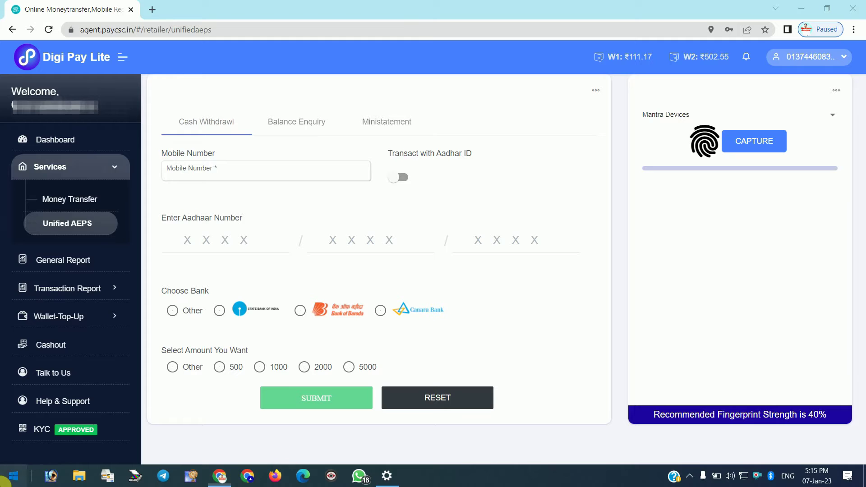
Step: Switch to the Windows Control Panel and open the list of installed programs
left_click(5, 481)
type("calc")
key("Escape")
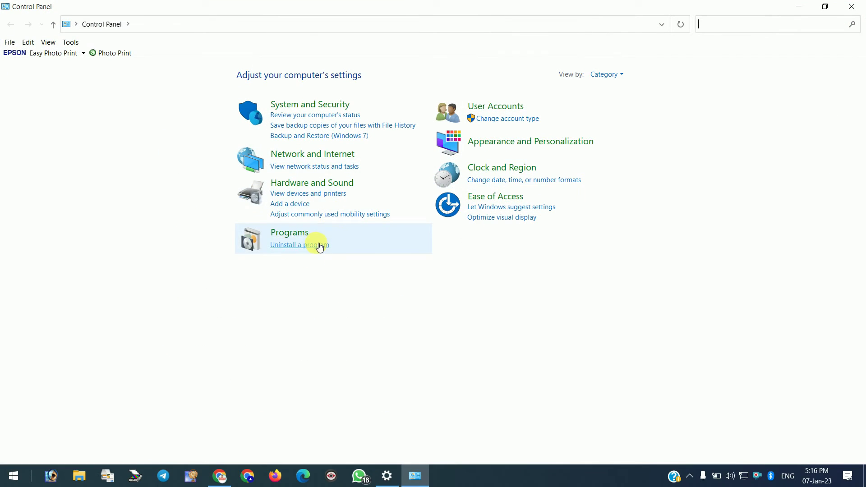
left_click(318, 246)
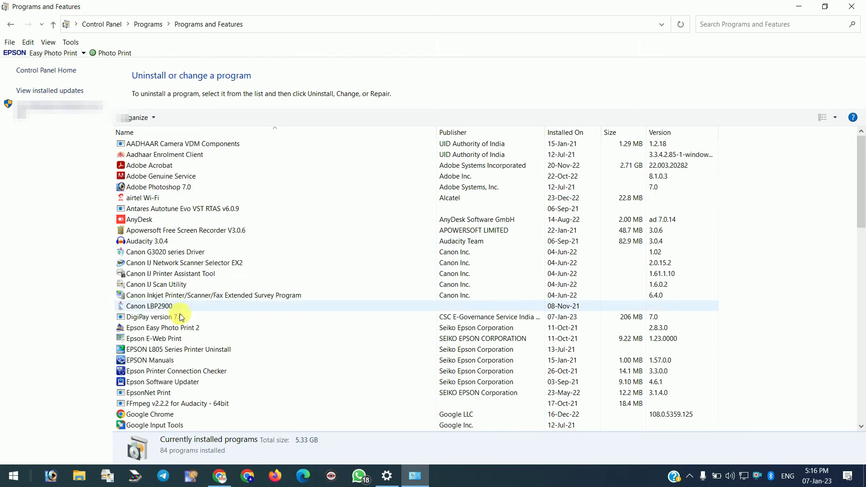
Step: Locate the Morpho RD service and select MIS100V2Driver among the installed programs, then minimize the window
scroll(193, 342, "down", 2)
left_click(194, 339)
key("m")
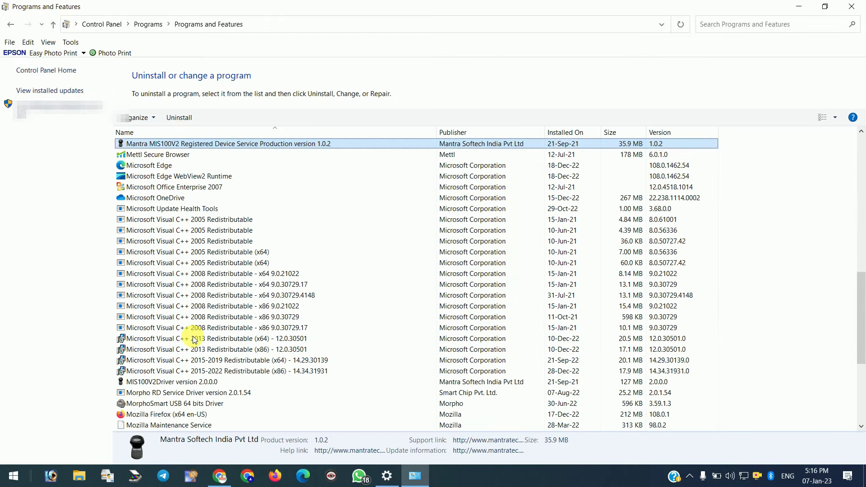
key("o")
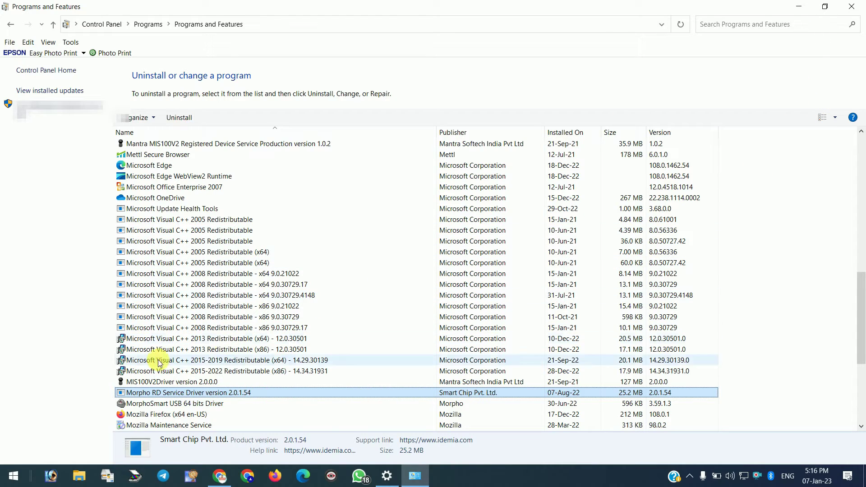
left_click(134, 382)
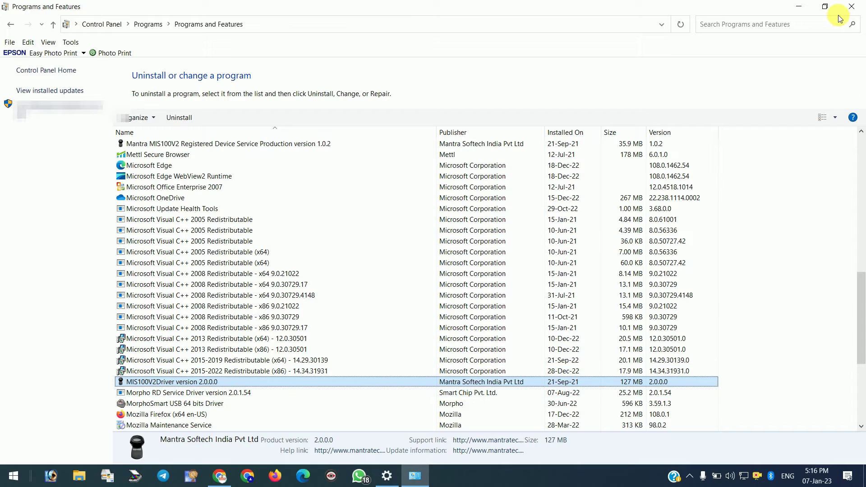
left_click(799, 6)
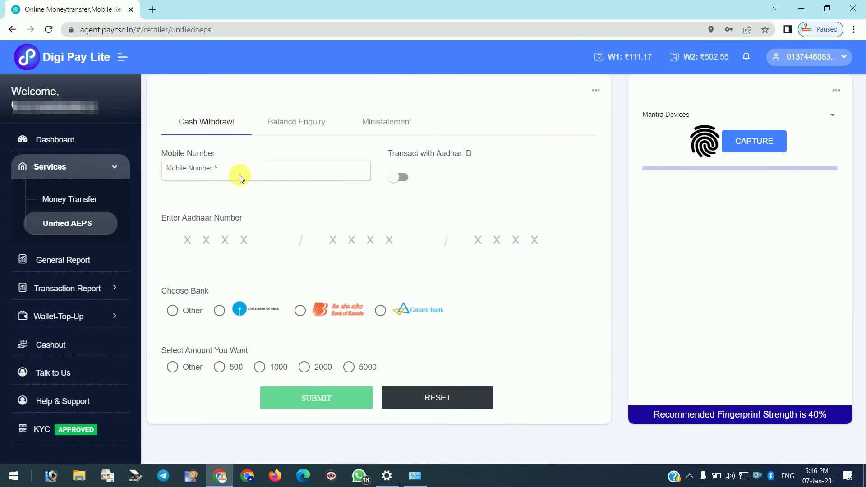
Step: Go through the Aadhaar number fields, choose Other as the bank and go to the bank name field
left_click(203, 238)
left_click(535, 234)
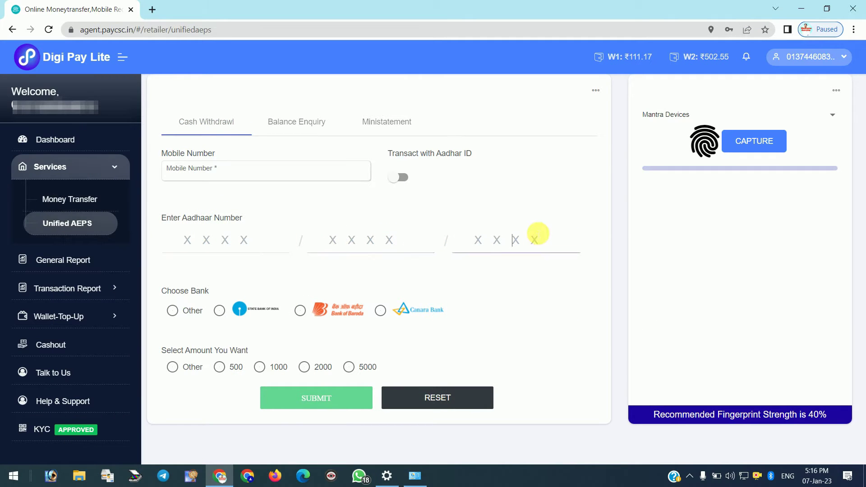
left_click(172, 310)
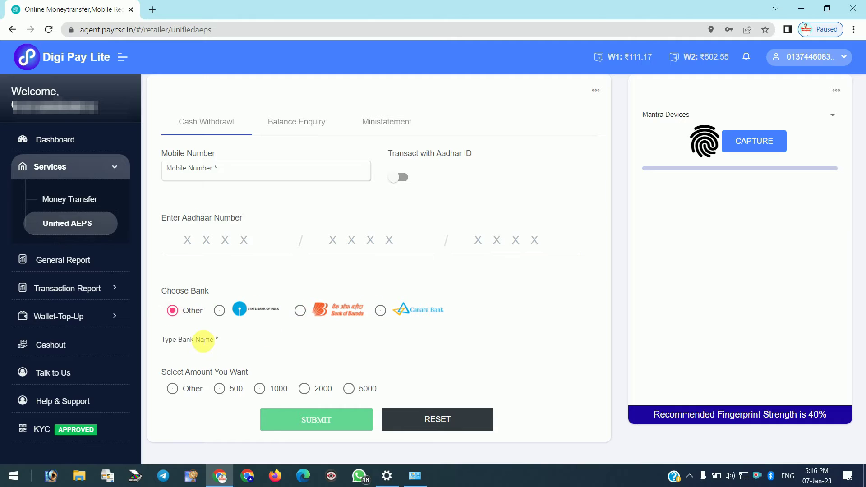
left_click(199, 340)
scroll(314, 226, "down", 15)
left_click(643, 277)
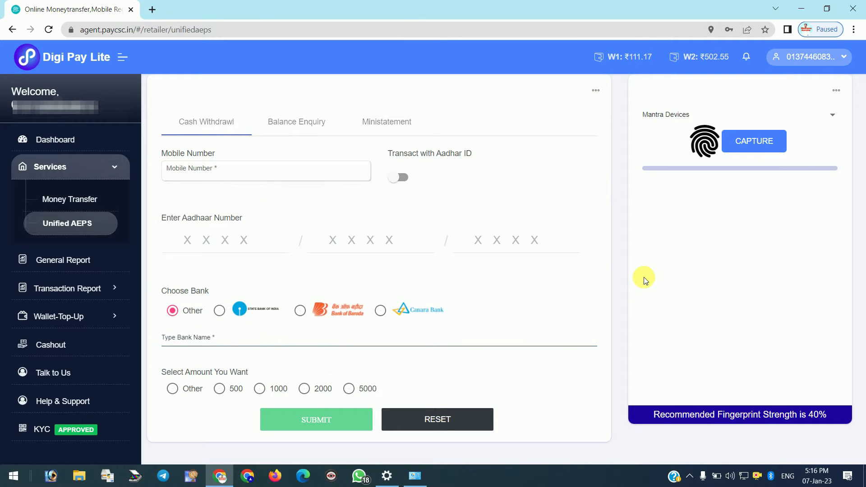
Step: Choose Other as the withdrawal amount and go to the custom amount field
double_click(367, 388)
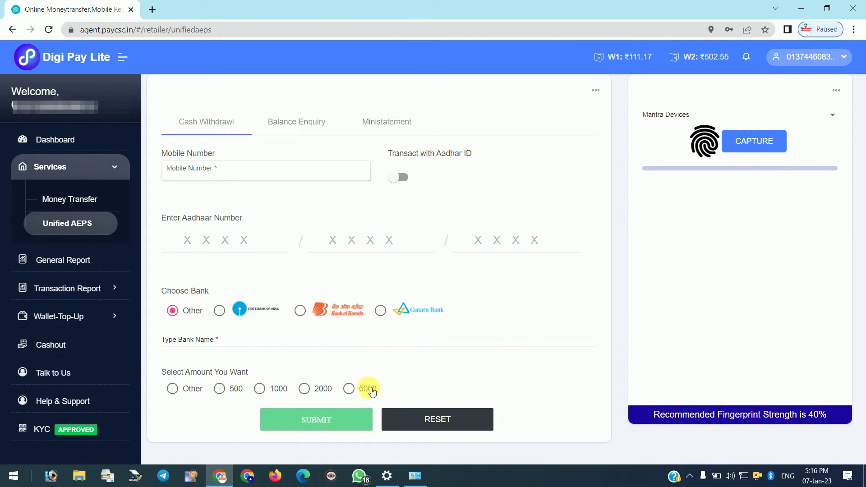
left_click_drag(297, 391, 226, 381)
left_click(172, 389)
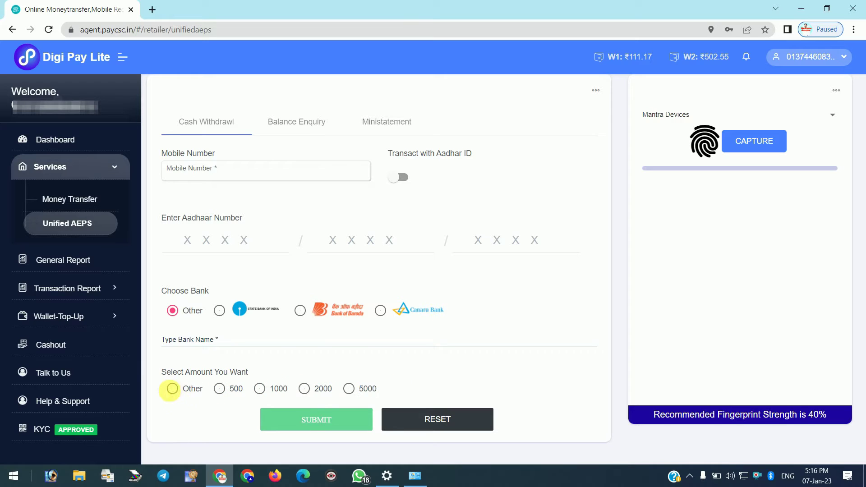
left_click(181, 417)
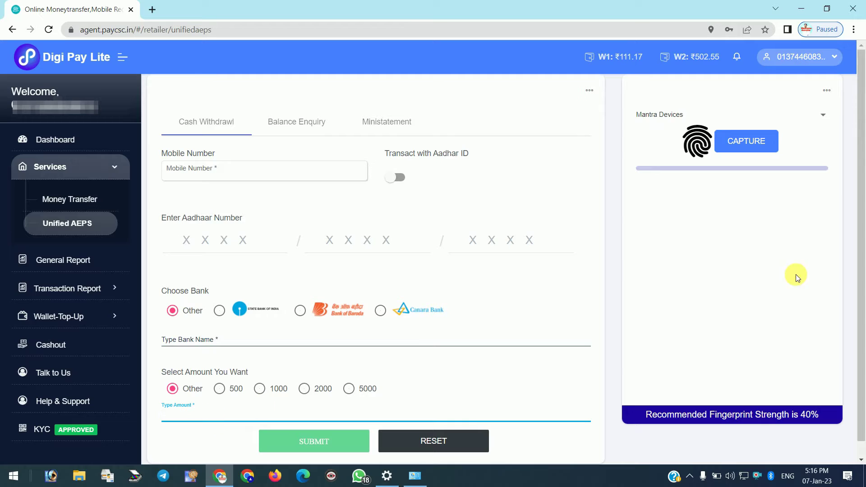
Step: Capture a fingerprint with the Mantra device, acknowledge the scan and go through the Aadhaar number fields
left_click(748, 142)
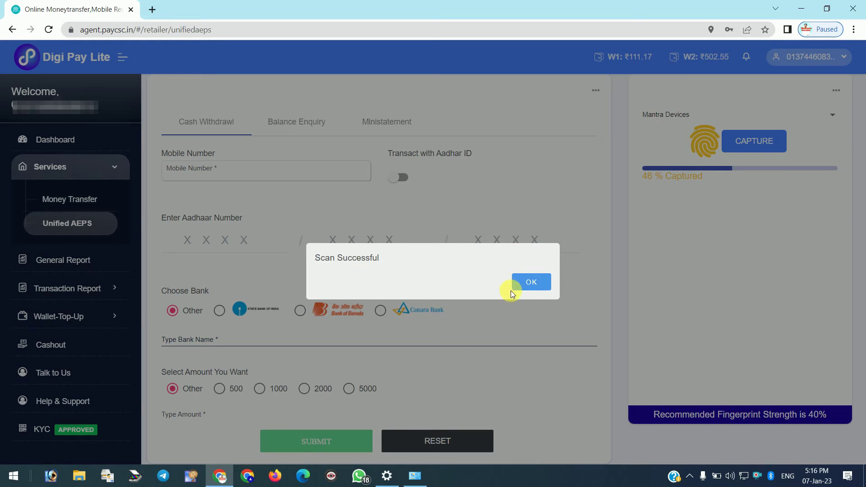
left_click(522, 283)
left_click(259, 243)
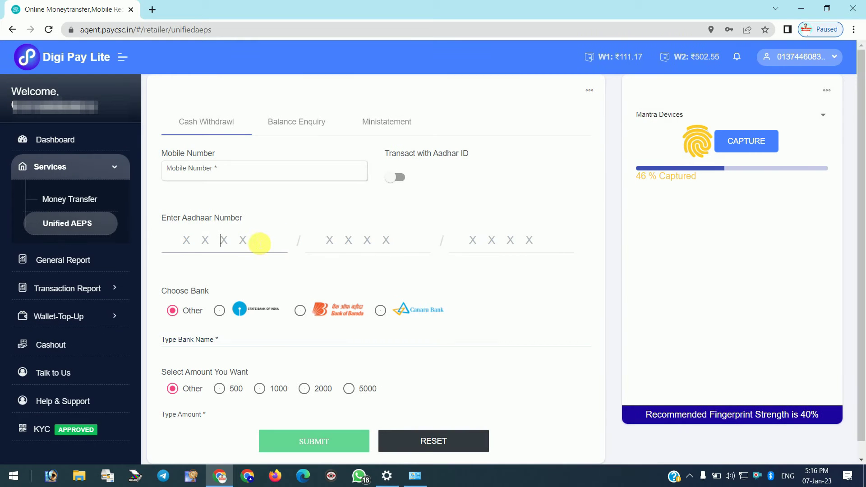
left_click(361, 242)
left_click(493, 242)
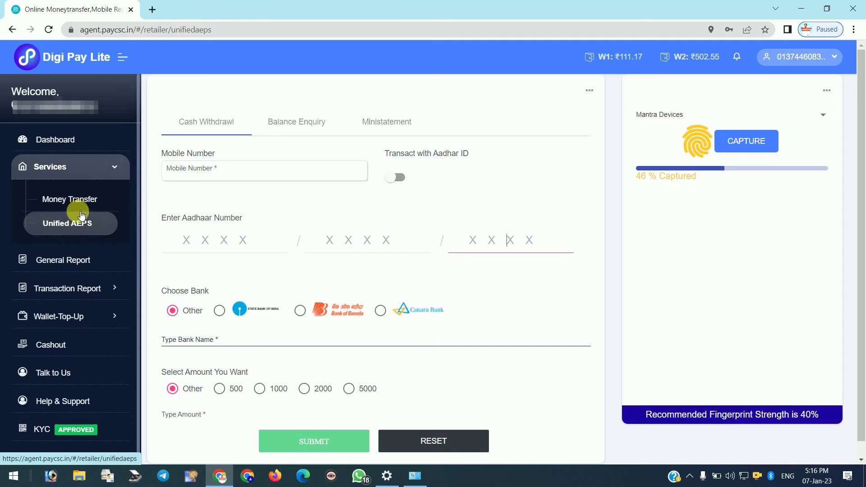
Step: Open the Money Transfer service and enter a sample mobile number for the sender
left_click(109, 194)
left_click(247, 121)
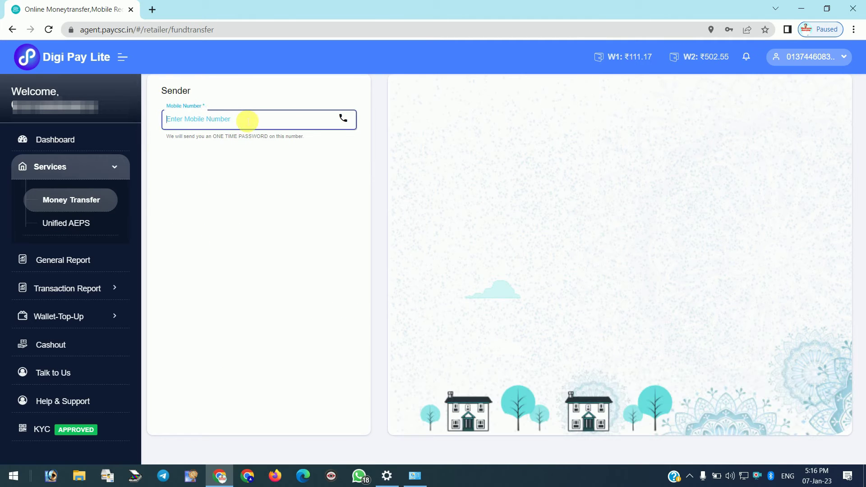
left_click(247, 121)
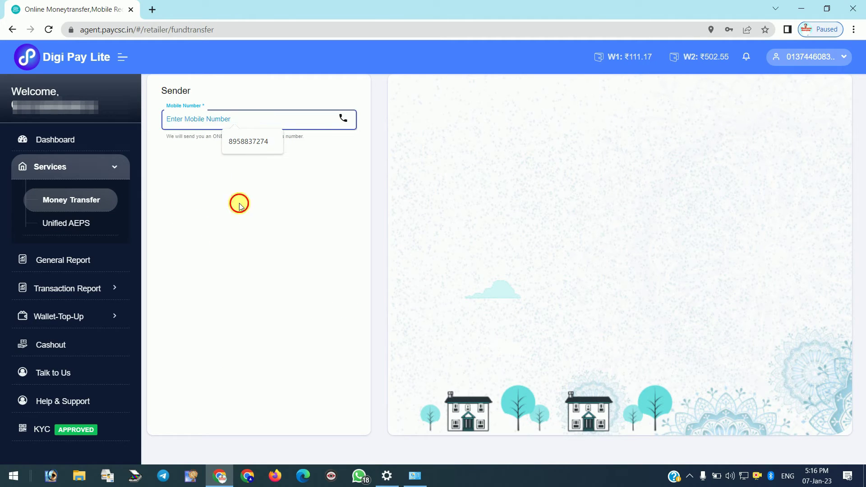
left_click(228, 192)
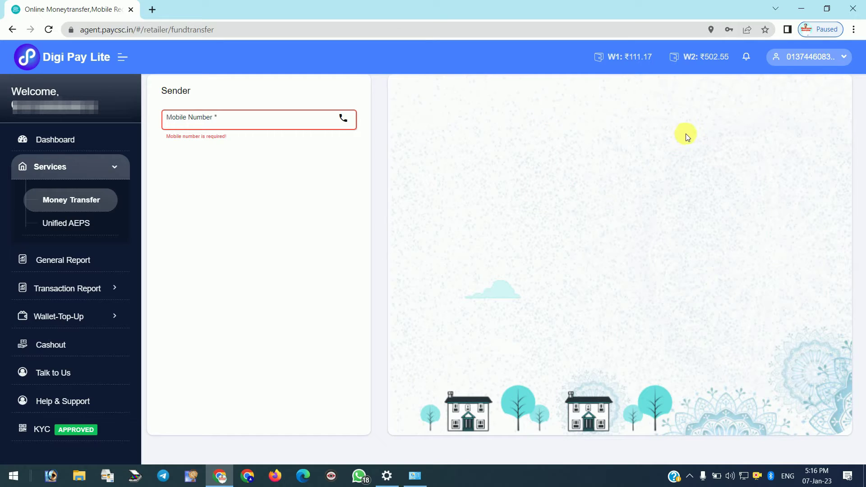
left_click(292, 125)
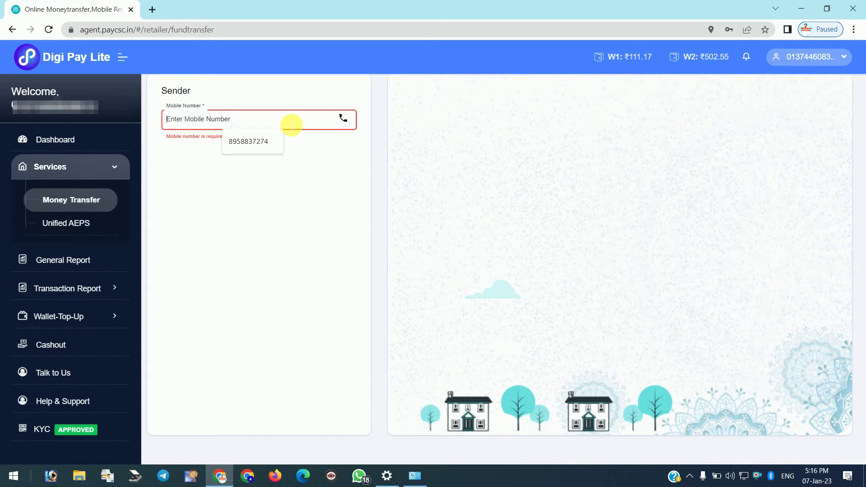
type("999999999")
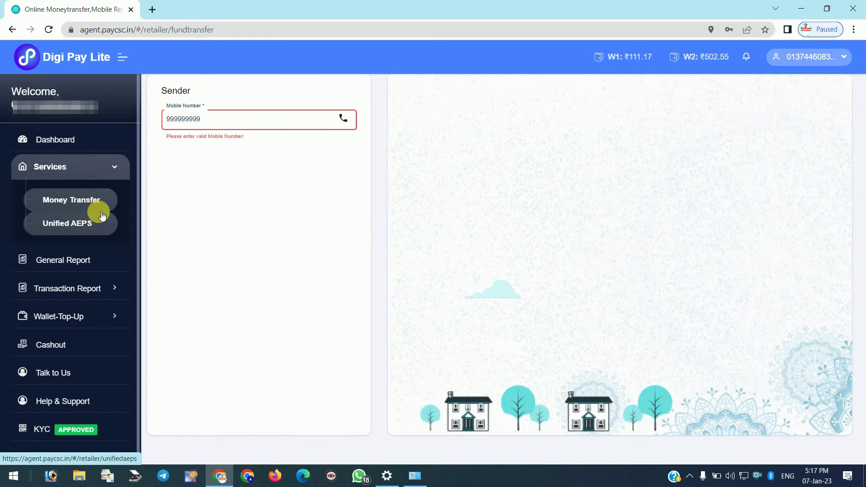
Step: Open the General Report page and choose Inter Wallet Report as the report type
left_click(67, 258)
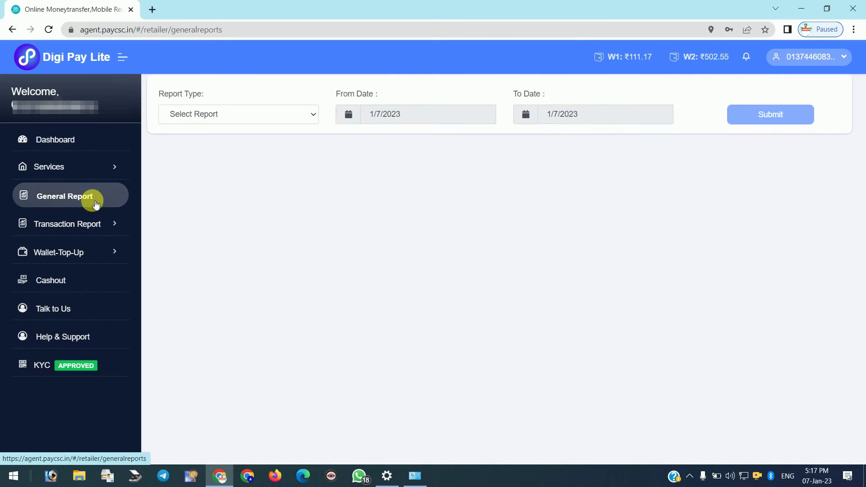
left_click(240, 118)
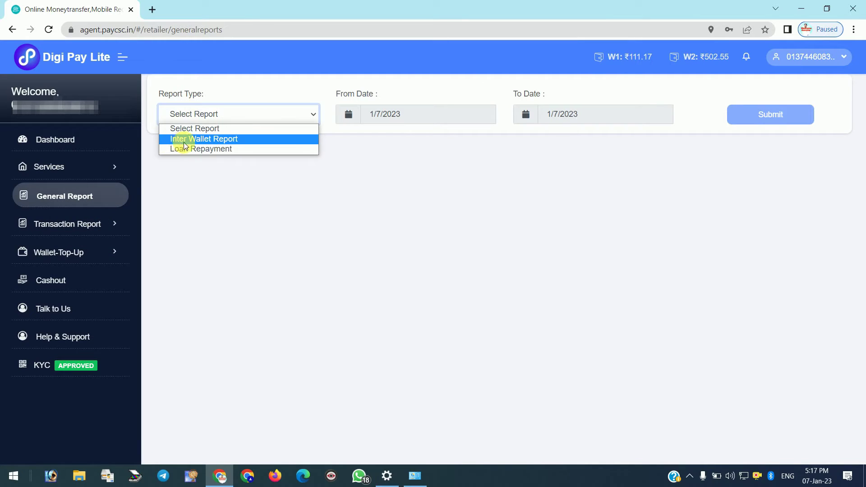
left_click(211, 139)
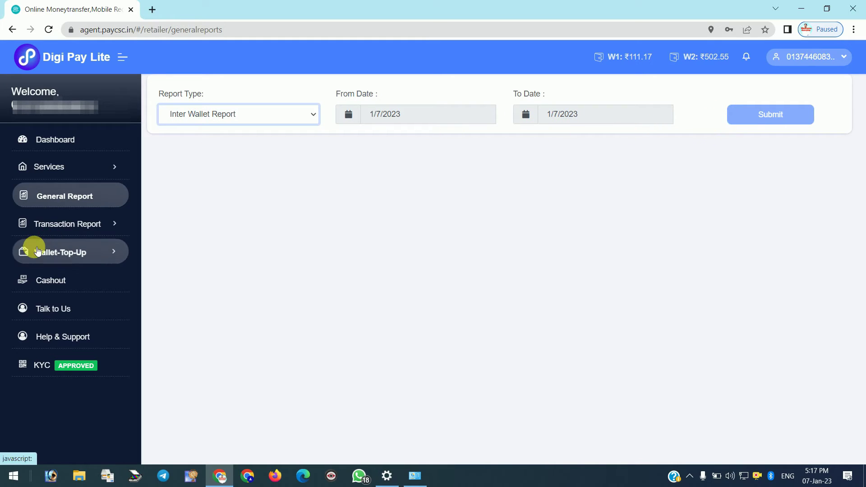
Step: Run the AEPS transaction report for Unified AEPS with all operations and statuses, and examine the record's further columns
left_click(94, 226)
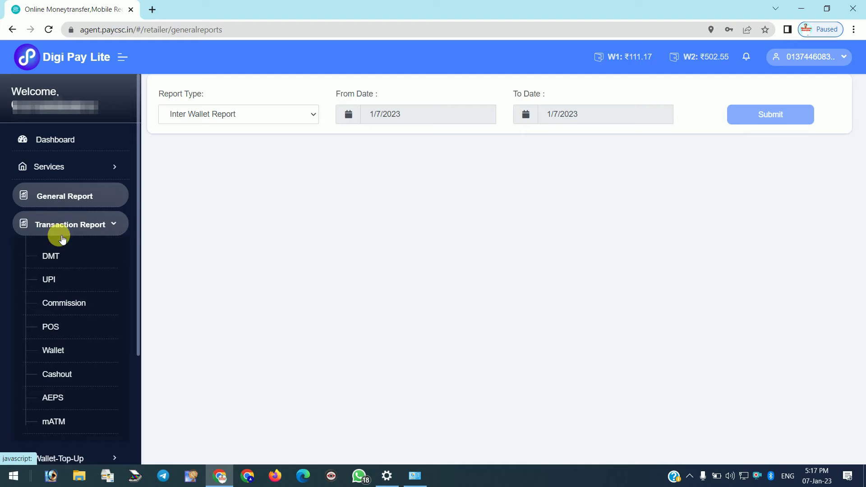
left_click(65, 375)
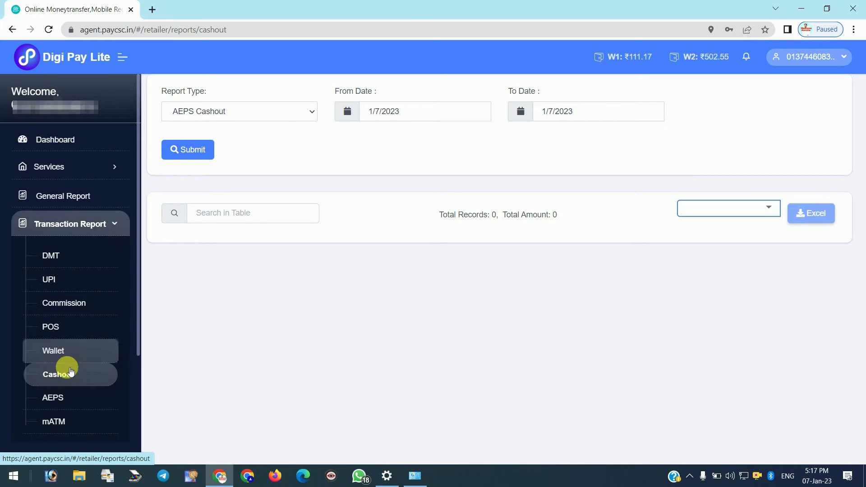
left_click(53, 400)
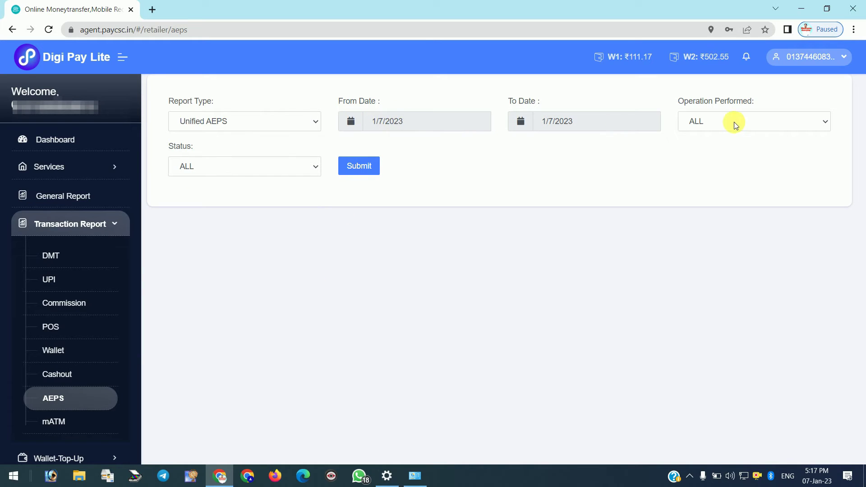
left_click(225, 173)
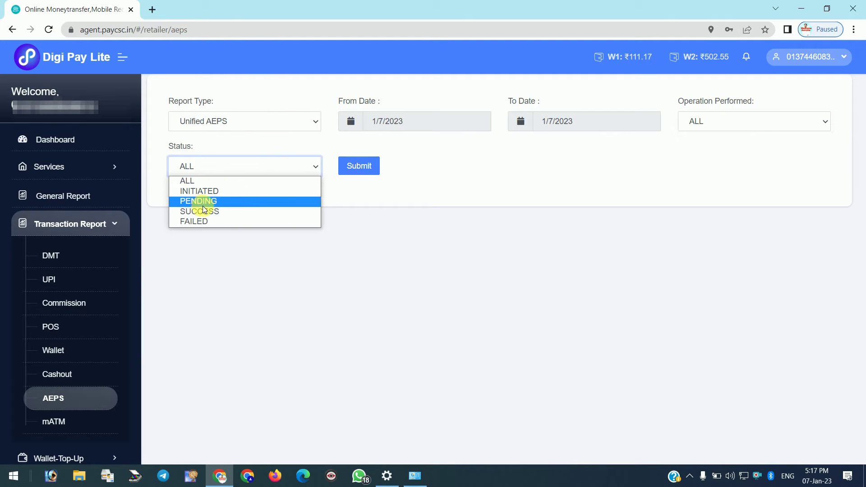
left_click(350, 213)
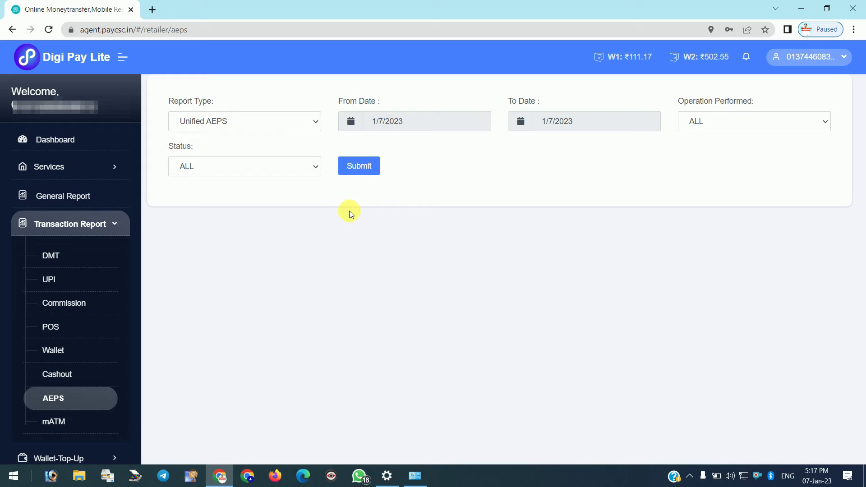
left_click(355, 167)
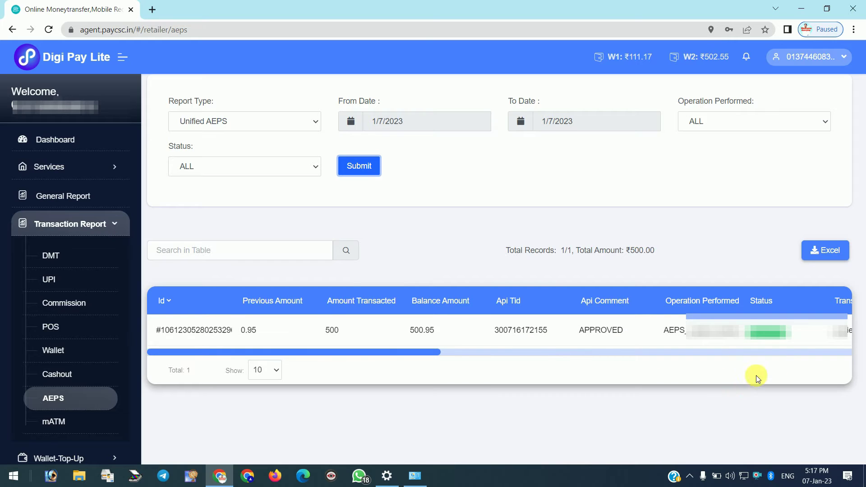
left_click_drag(380, 354, 459, 354)
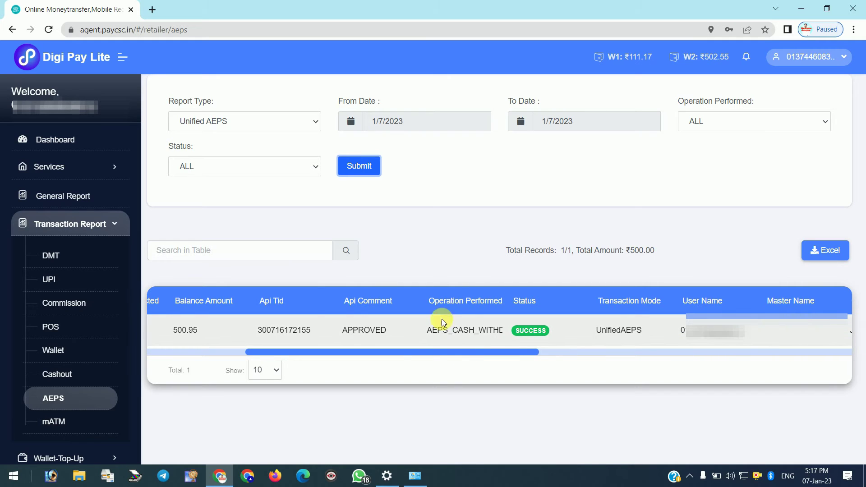
Step: Run the AEPS Cashout transaction report for 1/7/2023, acknowledge the message and look through the other cashout report types
left_click(54, 423)
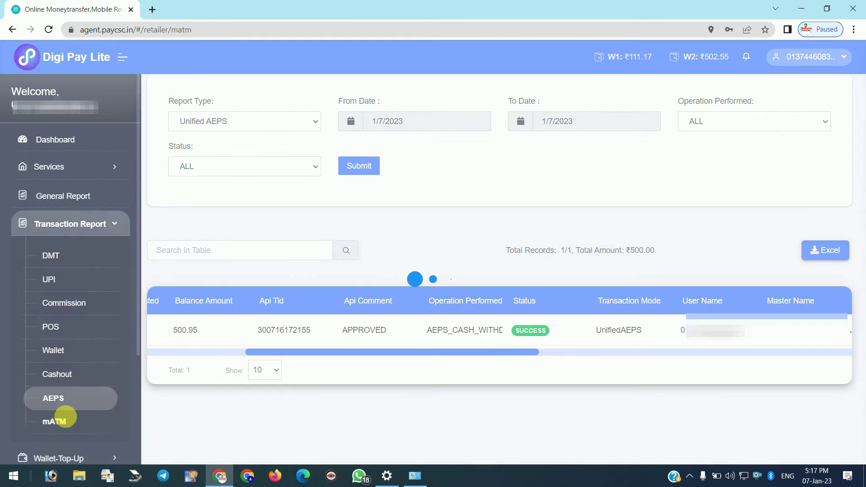
left_click(58, 374)
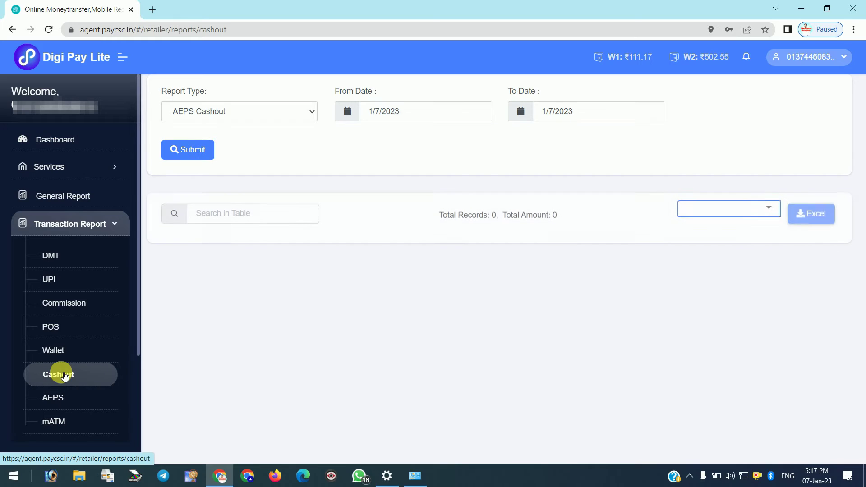
left_click(246, 111)
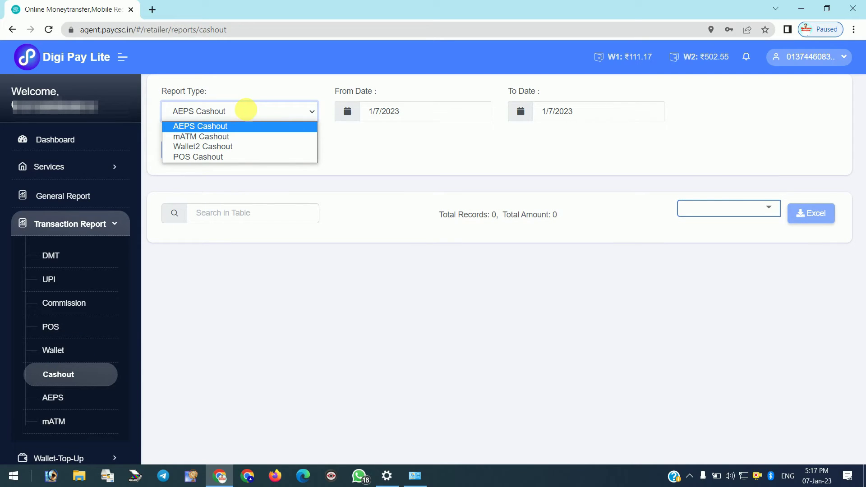
left_click(246, 110)
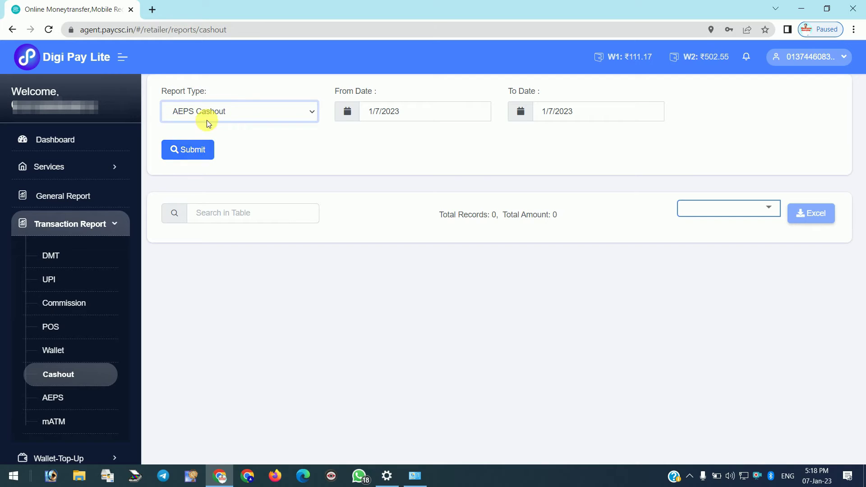
left_click(185, 149)
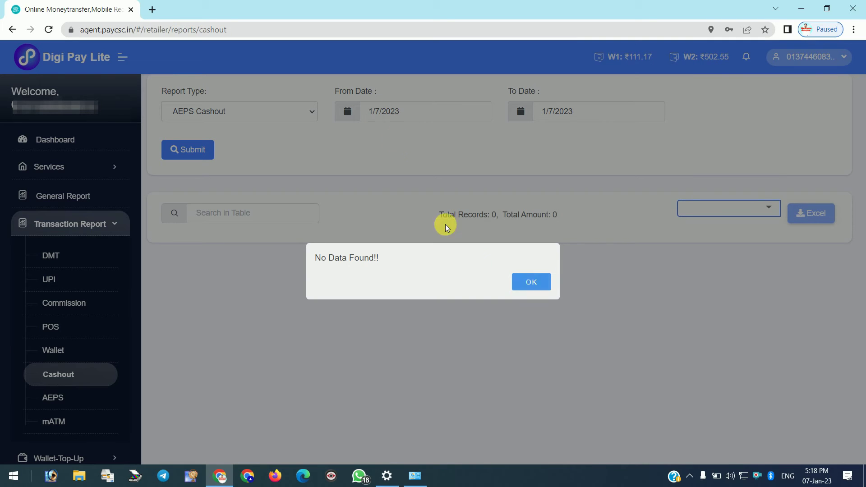
left_click(531, 282)
left_click(217, 111)
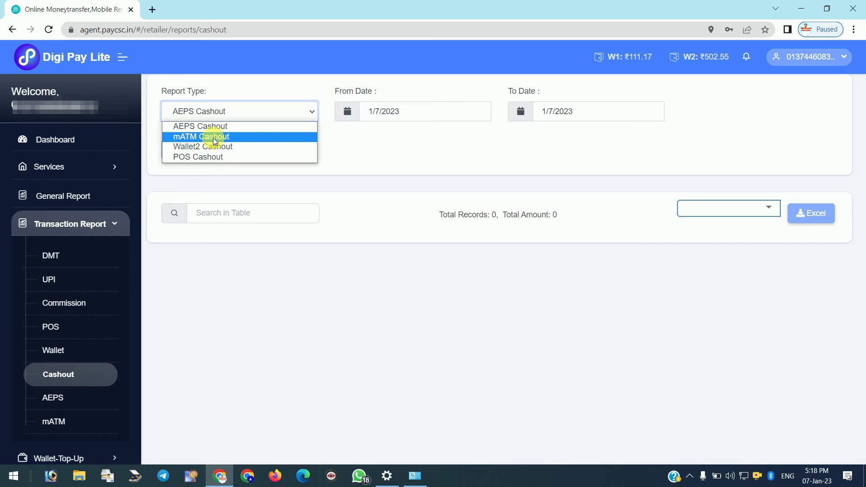
left_click(455, 147)
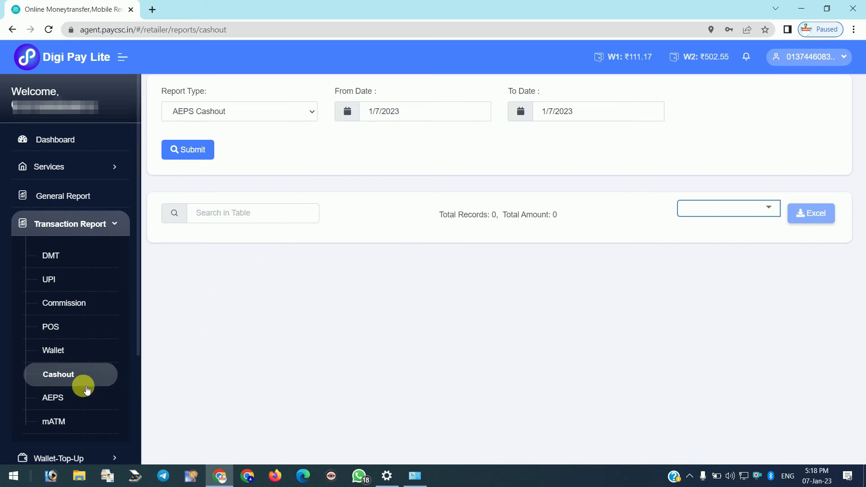
Step: Open the Wallet transaction report and run it for the My Wallet2 sub-category
scroll(86, 395, "down", 2)
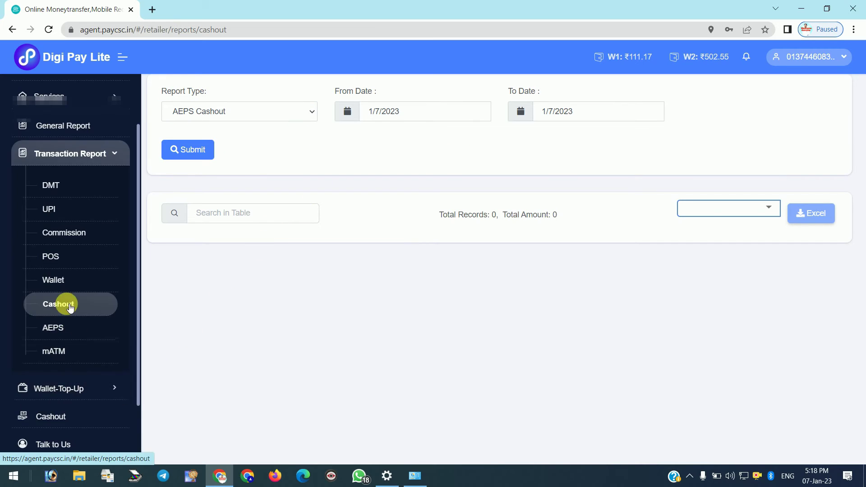
left_click(53, 283)
left_click(267, 111)
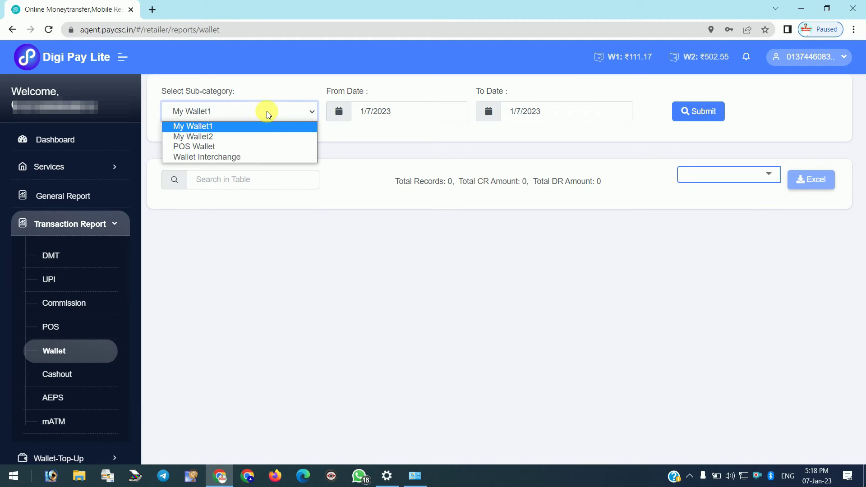
left_click(218, 137)
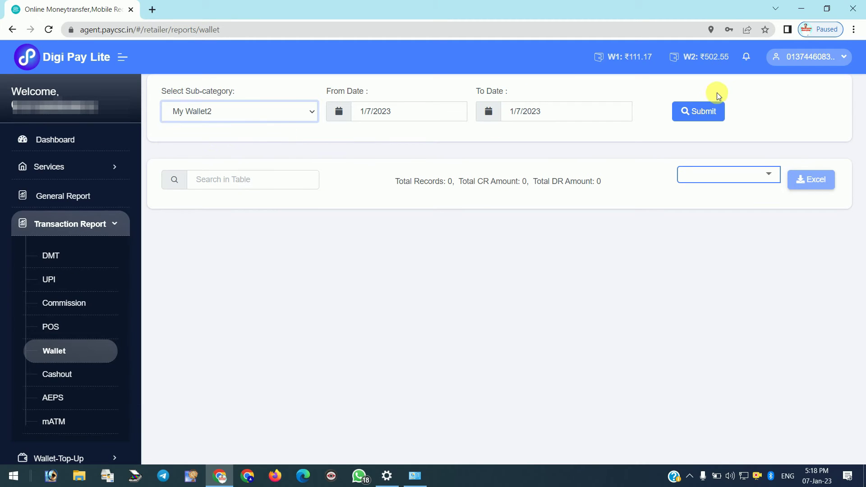
left_click(714, 108)
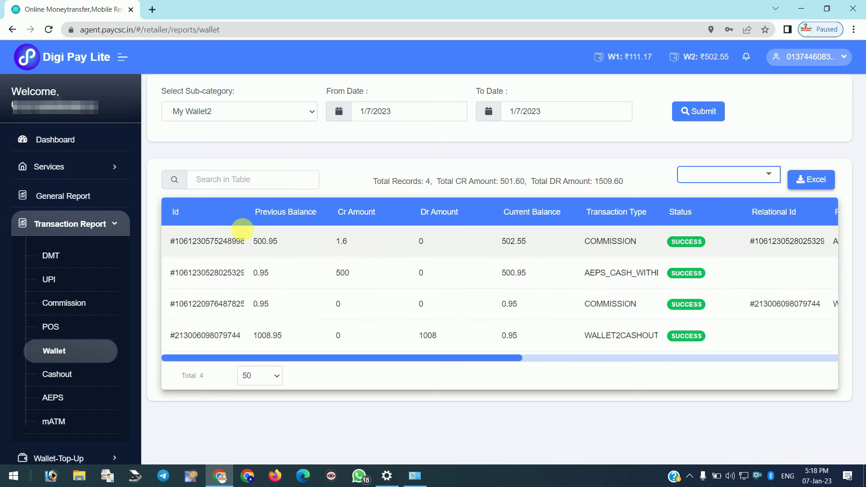
Step: Run the Wallet transaction report for the My Wallet1 sub-category and check the W1 balance
left_click(233, 113)
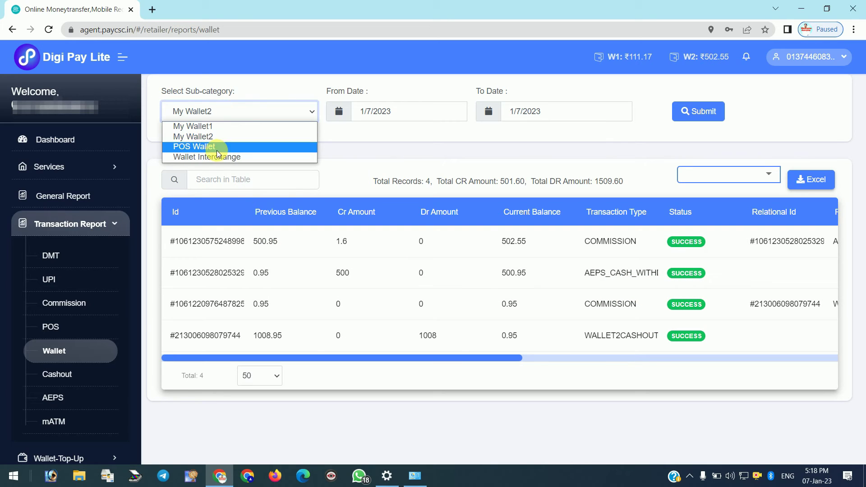
left_click(193, 126)
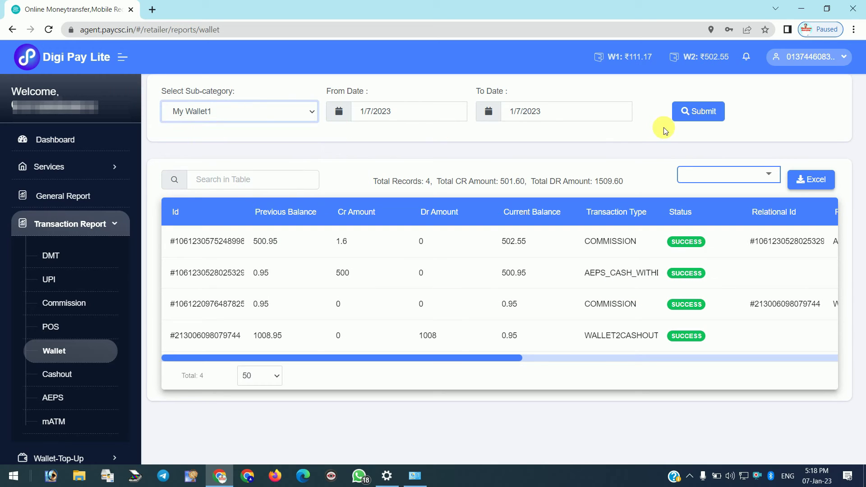
left_click(687, 114)
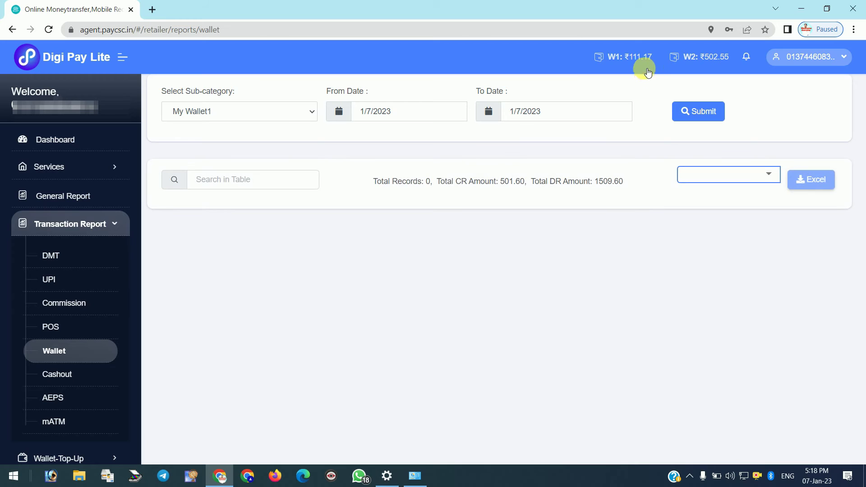
left_click(606, 55)
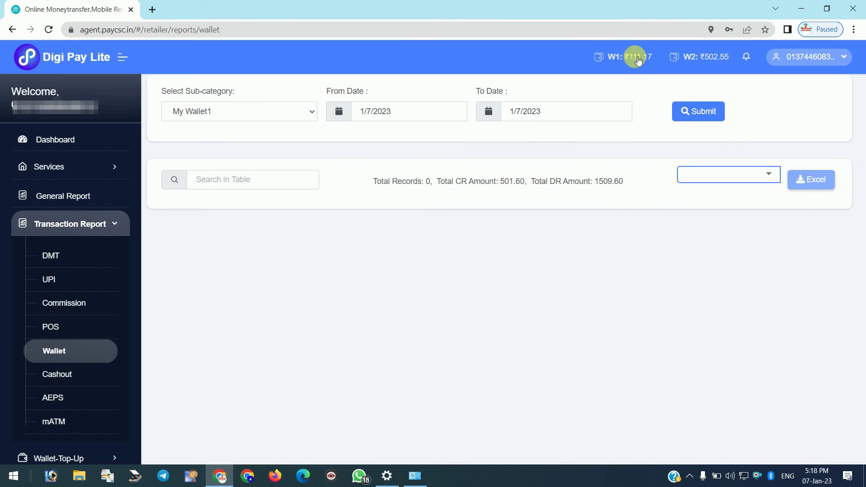
left_click(632, 58)
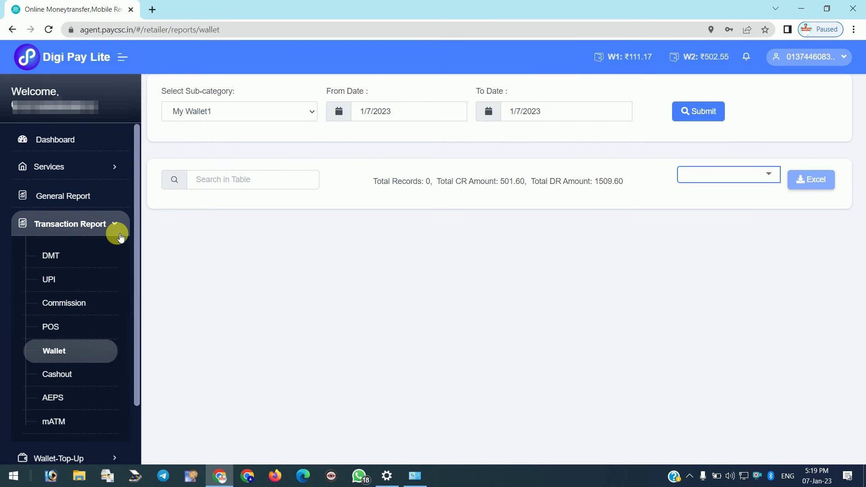
Step: Collapse the transaction reports and open the Wallet-Top-Up request report
scroll(100, 275, "down", 2)
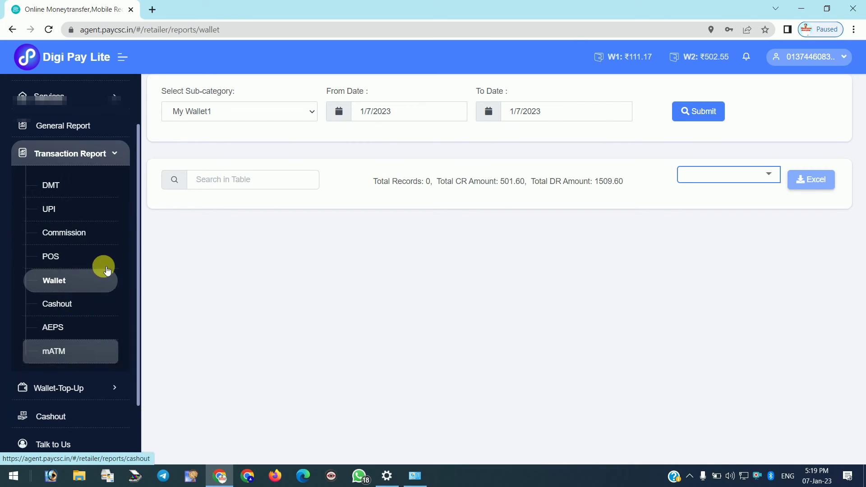
scroll(111, 205, "up", 2)
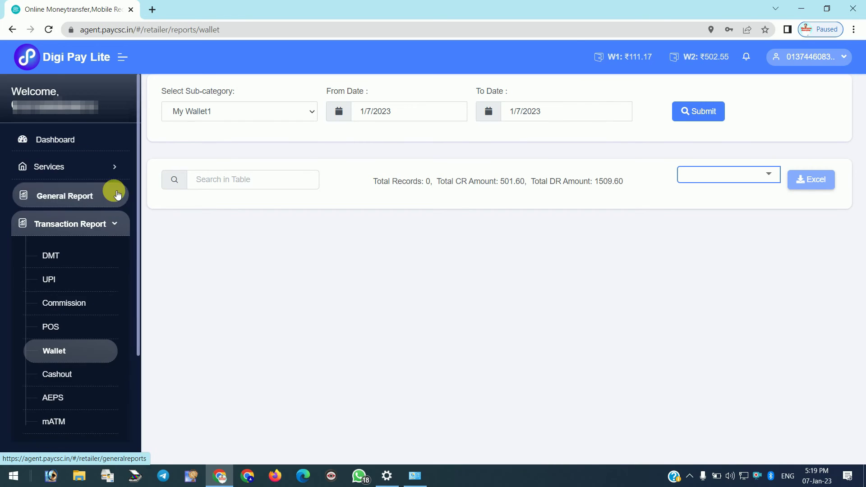
left_click(116, 225)
left_click(113, 253)
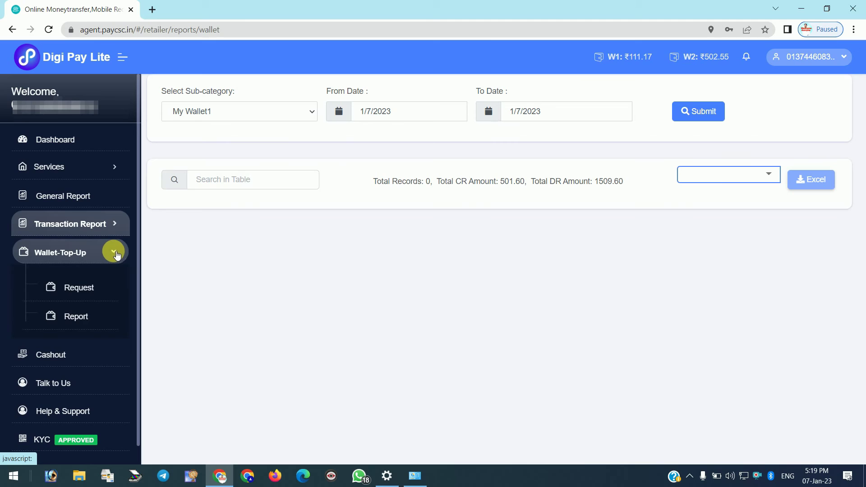
left_click(74, 315)
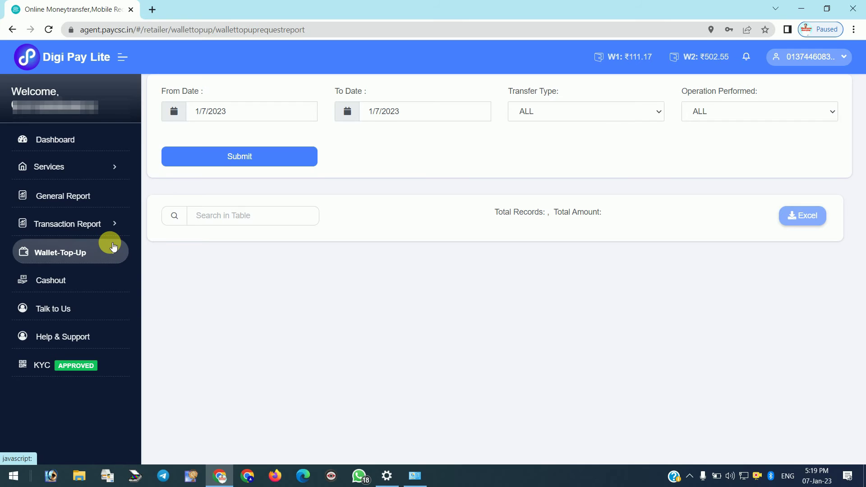
Step: Open the wallet2 Cashout service, choose Wallet Transfer as the service type, go to the transfer amount field and check Wallet 1's balance
left_click(49, 281)
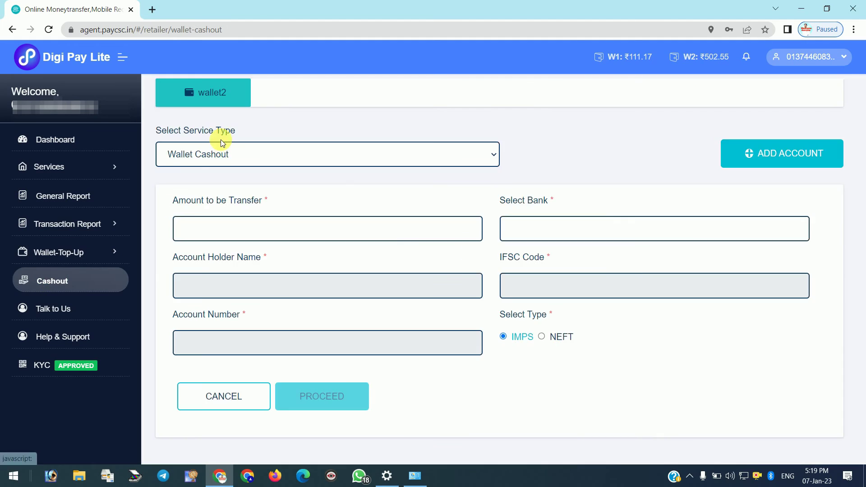
left_click(208, 105)
left_click(204, 150)
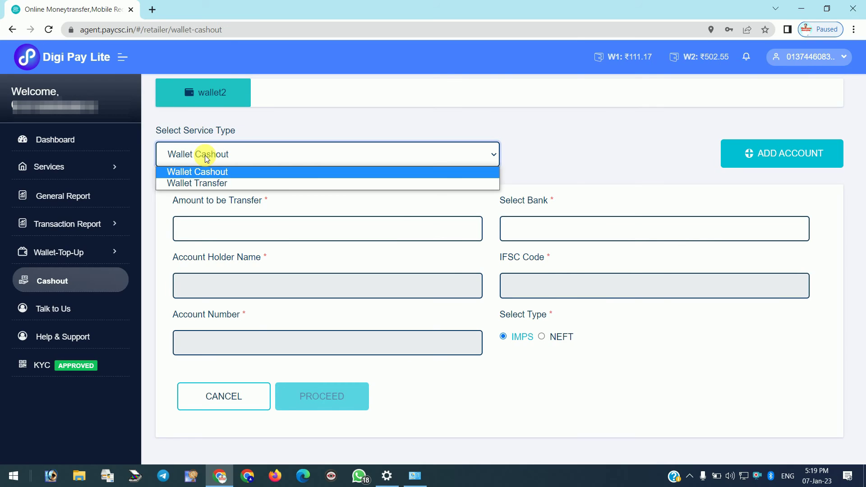
left_click(201, 183)
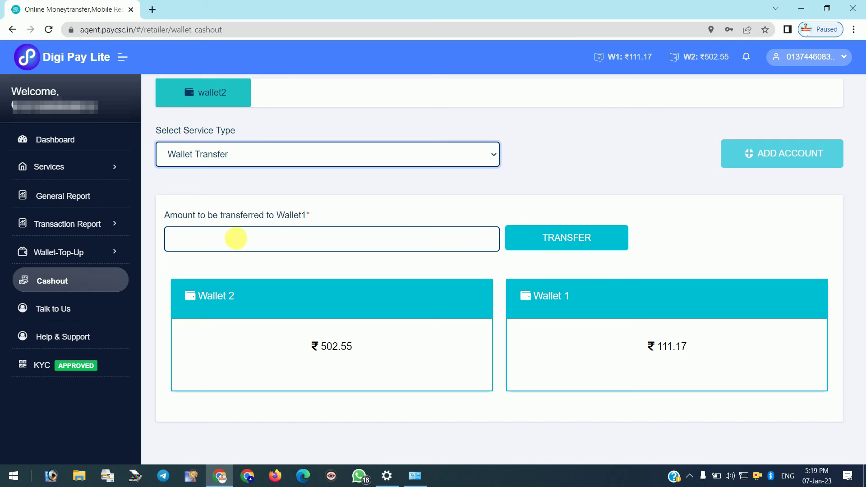
left_click(237, 240)
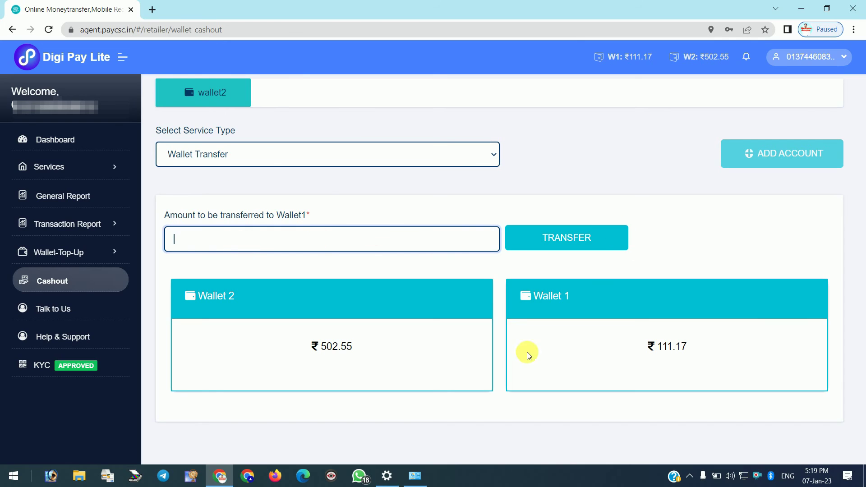
left_click_drag(650, 352, 690, 347)
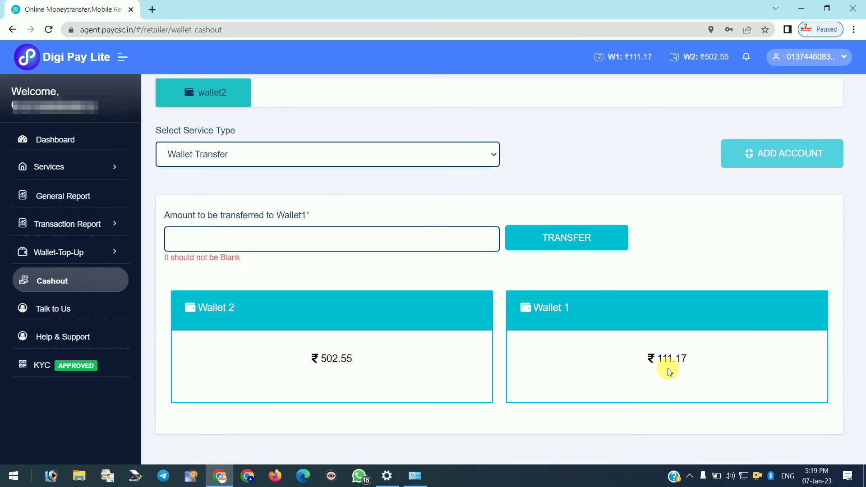
Step: Enter 100 as the amount to be transferred to Wallet1 and check the Wallet 2 and Wallet 1 balances
left_click(249, 248)
type("100")
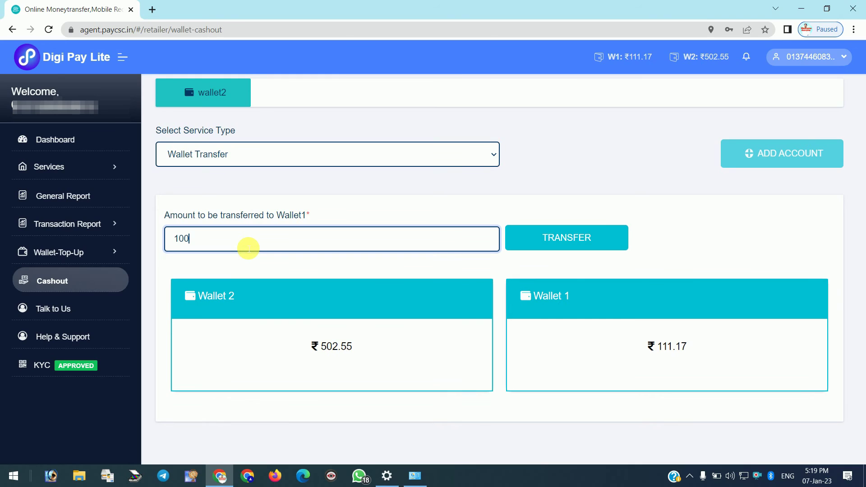
left_click_drag(321, 348, 356, 353)
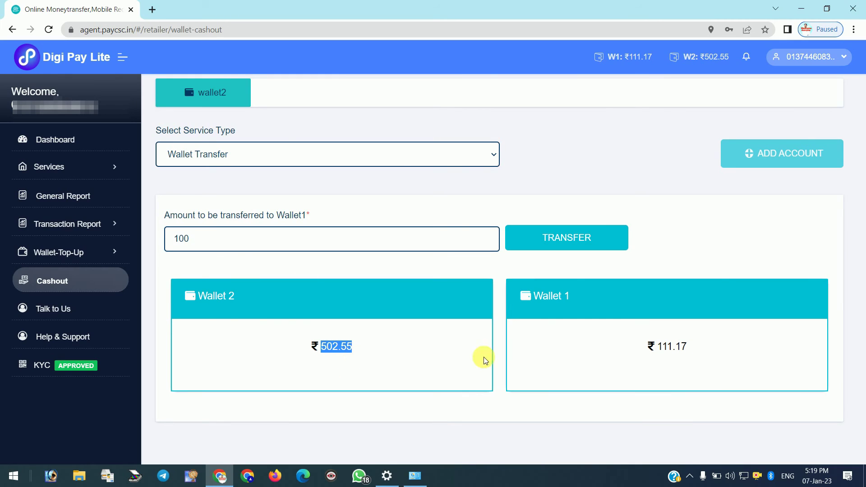
mouse_move(661, 350)
left_mouse_down()
mouse_move(688, 347)
mouse_move(653, 351)
left_mouse_up()
left_click(671, 361)
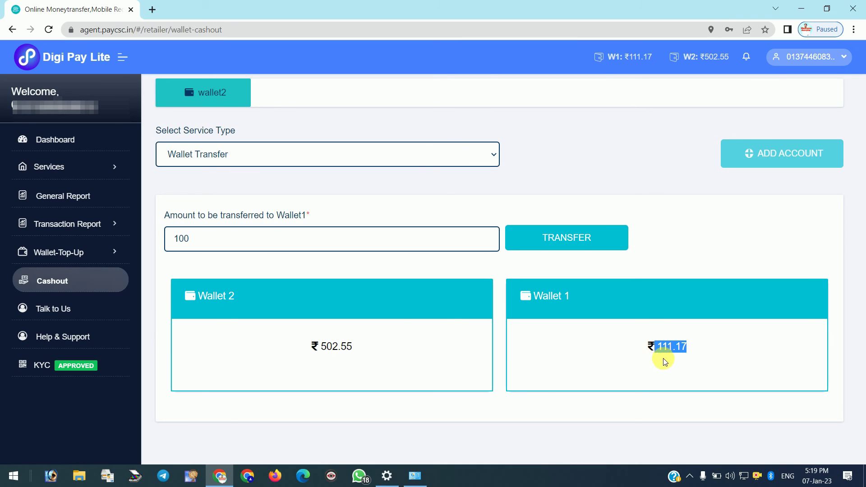
left_click(679, 354)
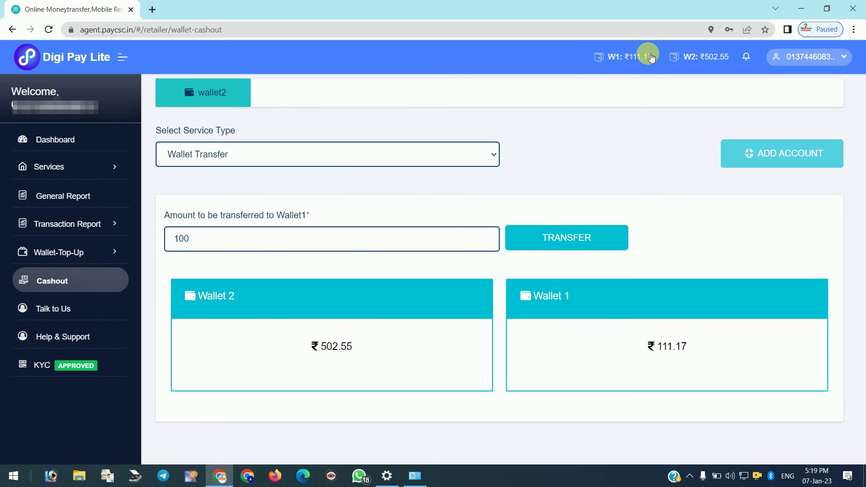
left_click(610, 56)
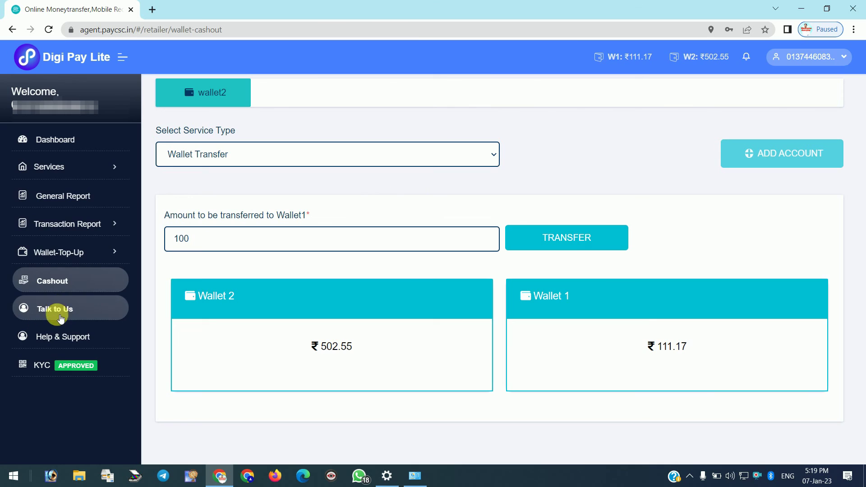
Step: View the Talk to Us help desk contacts and open the Help & Support page
left_click(60, 316)
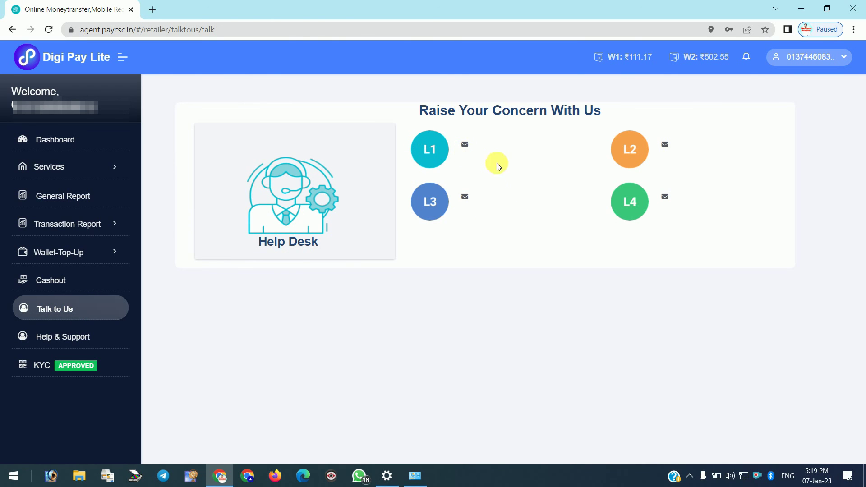
left_click(128, 337)
left_click(91, 344)
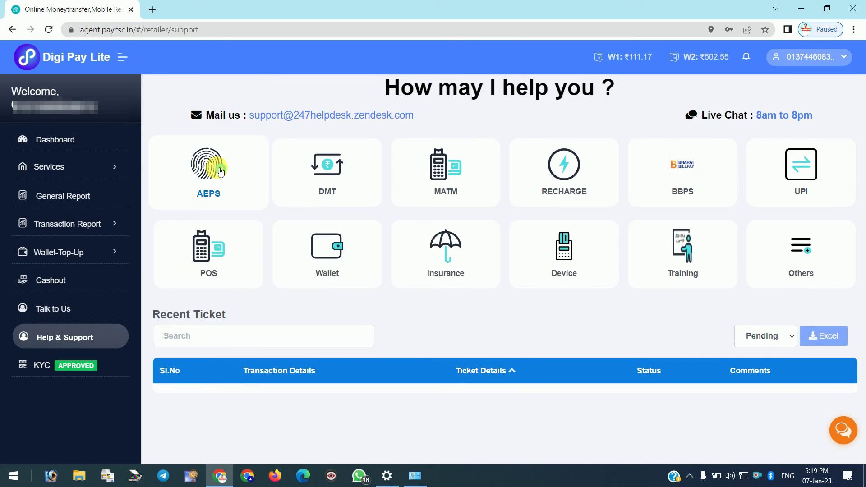
Step: Open the AEPS support category, dismiss its notice and check the KYC entry
left_click(218, 174)
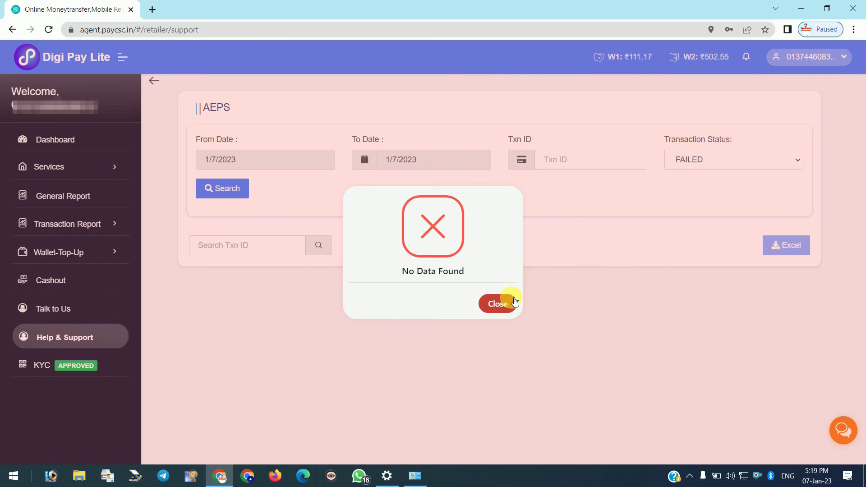
left_click(499, 302)
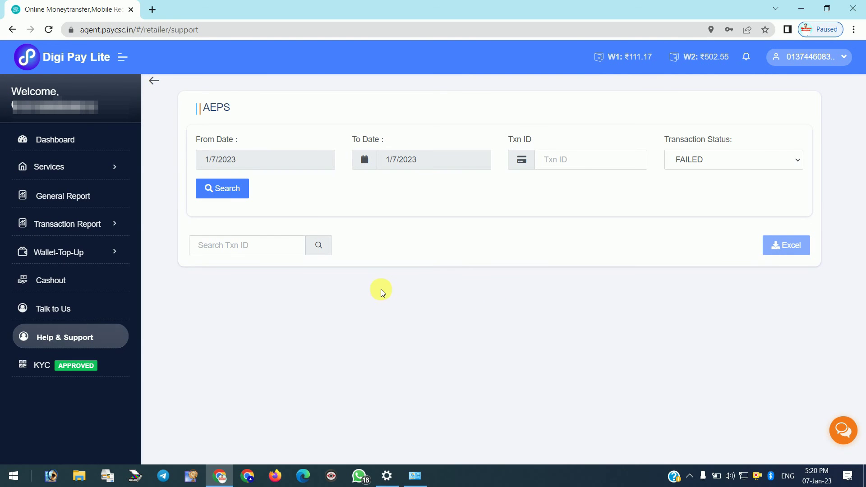
left_click(43, 366)
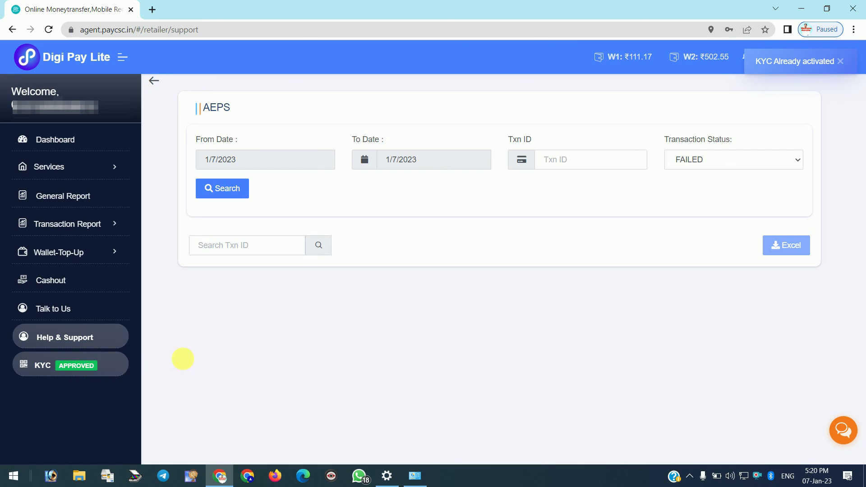